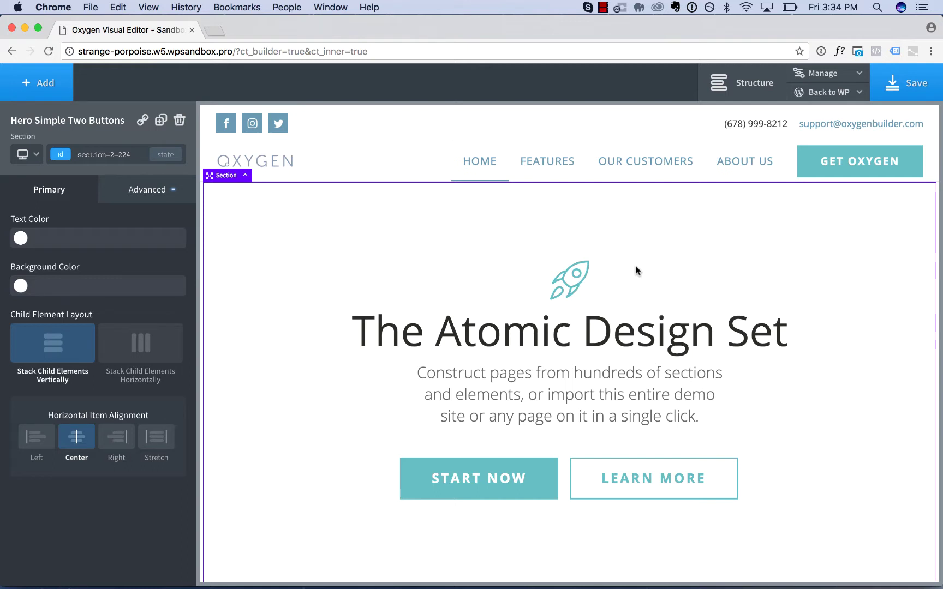
Scroll down and select the three-item Info Boxes section directly above the footer.
scroll(635, 270, "down", 20)
left_click(597, 312)
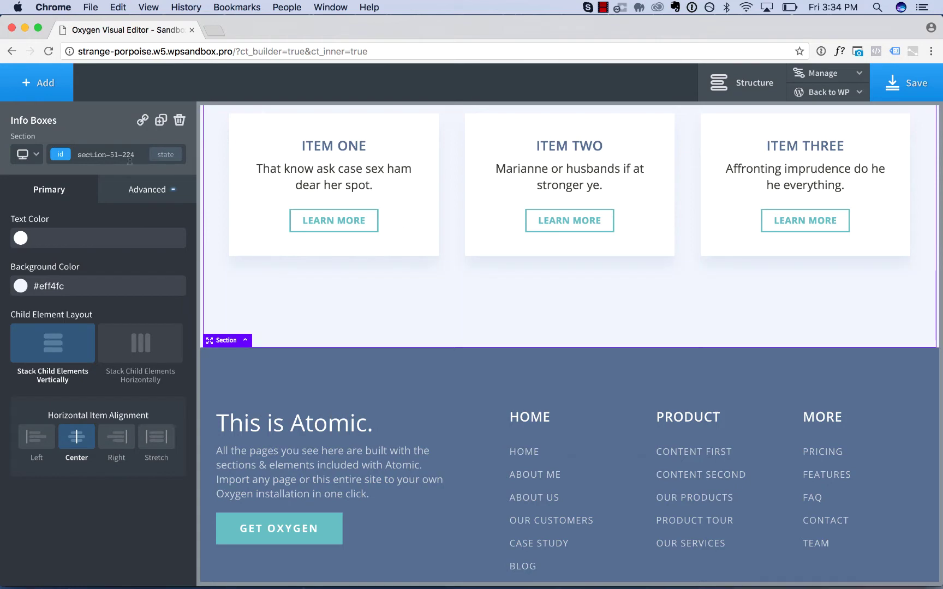
Insert the atomic design set's CTA Simple call-to-action section below the Info Boxes.
left_click(46, 86)
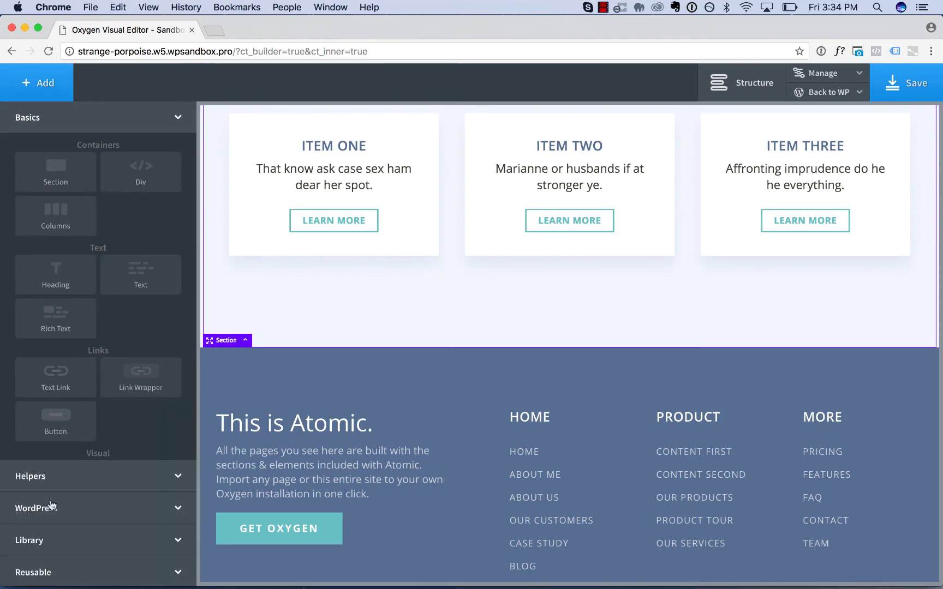
left_click(48, 539)
left_click(123, 300)
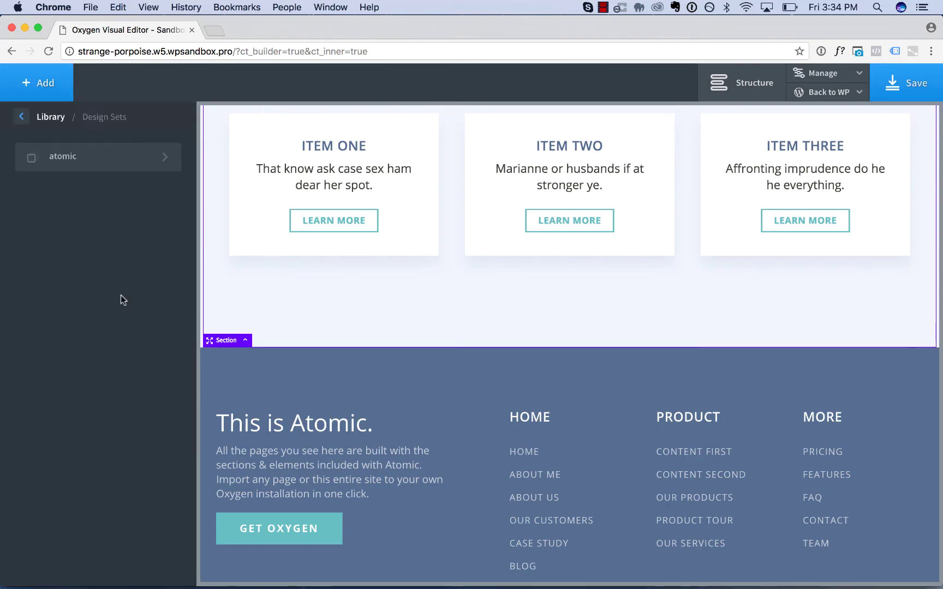
left_click(90, 164)
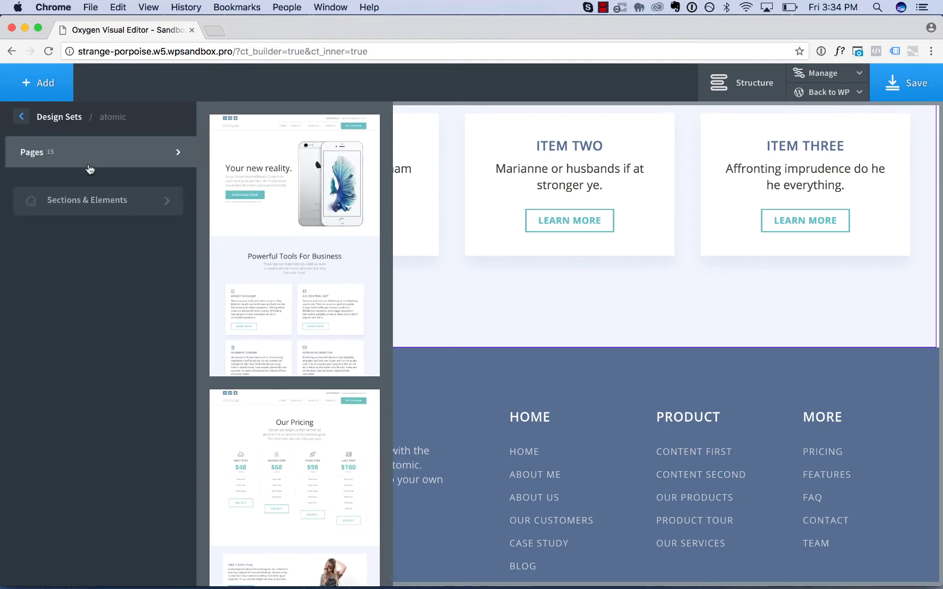
left_click(81, 200)
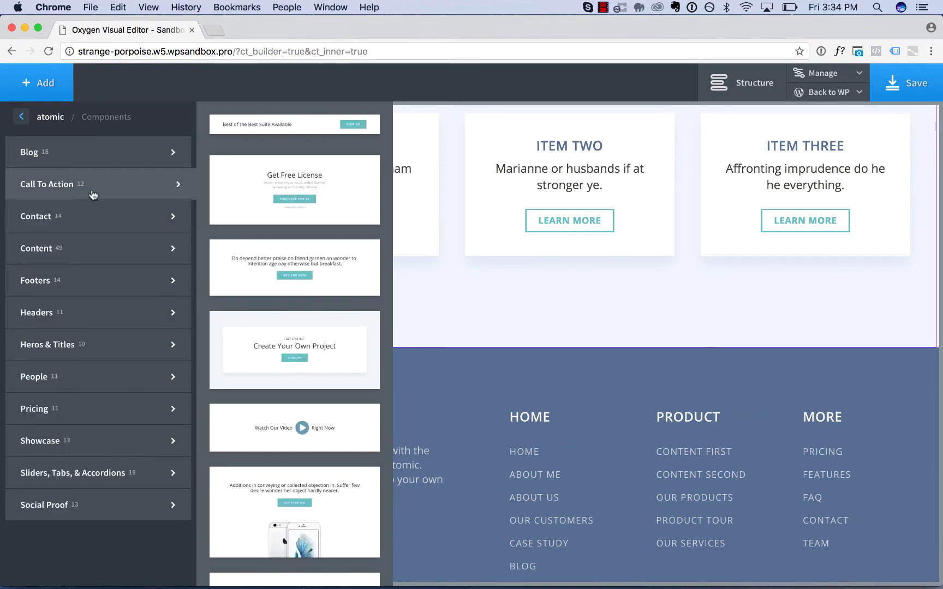
left_click(288, 269)
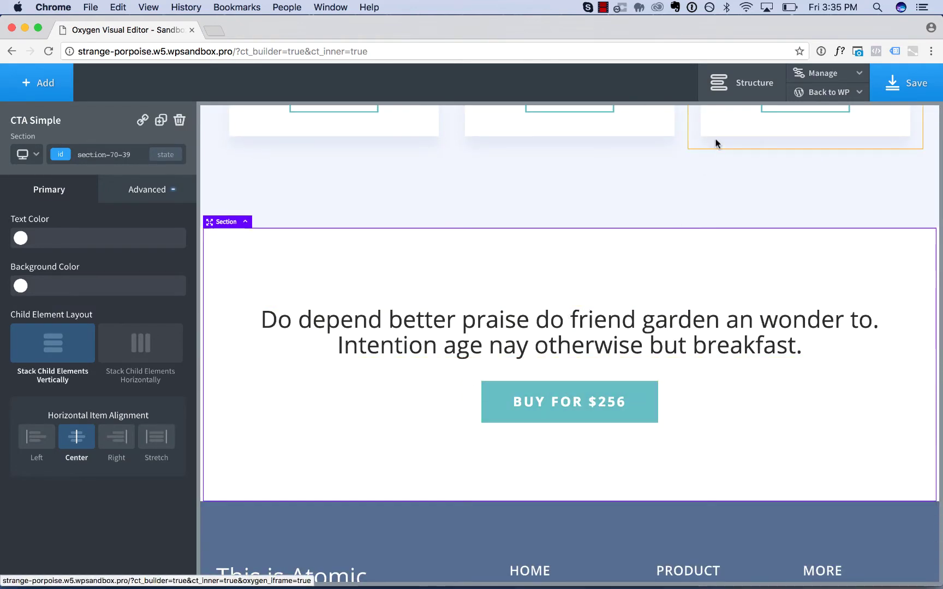
Convert the CTA Simple section into a reusable part named 'My Call To Action' and save.
left_click(738, 86)
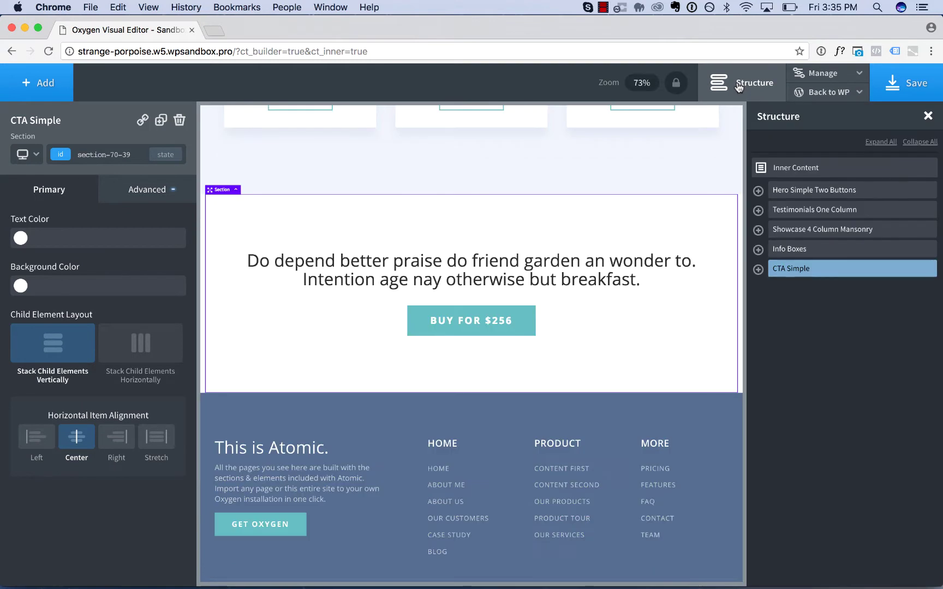
mouse_move(894, 268)
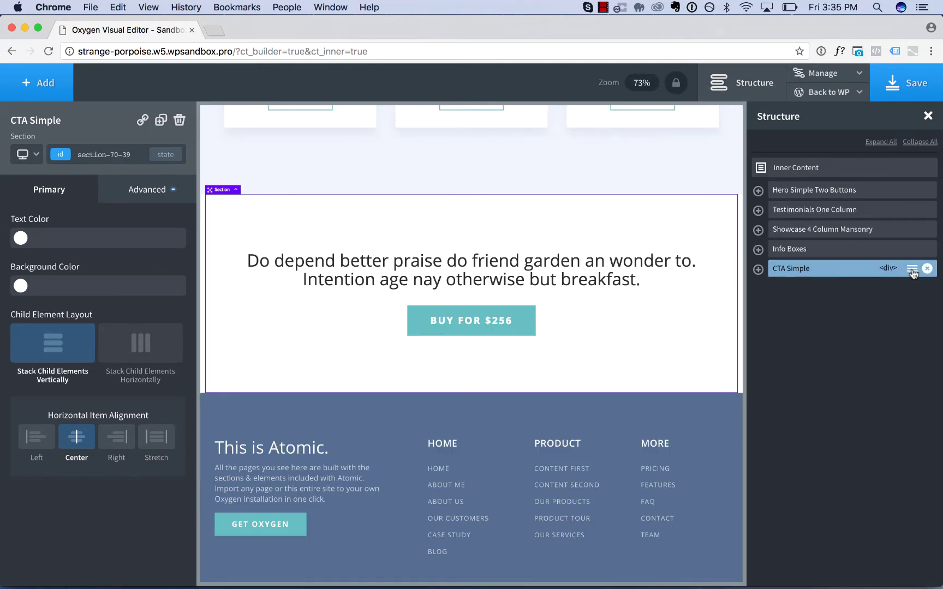
left_click(911, 269)
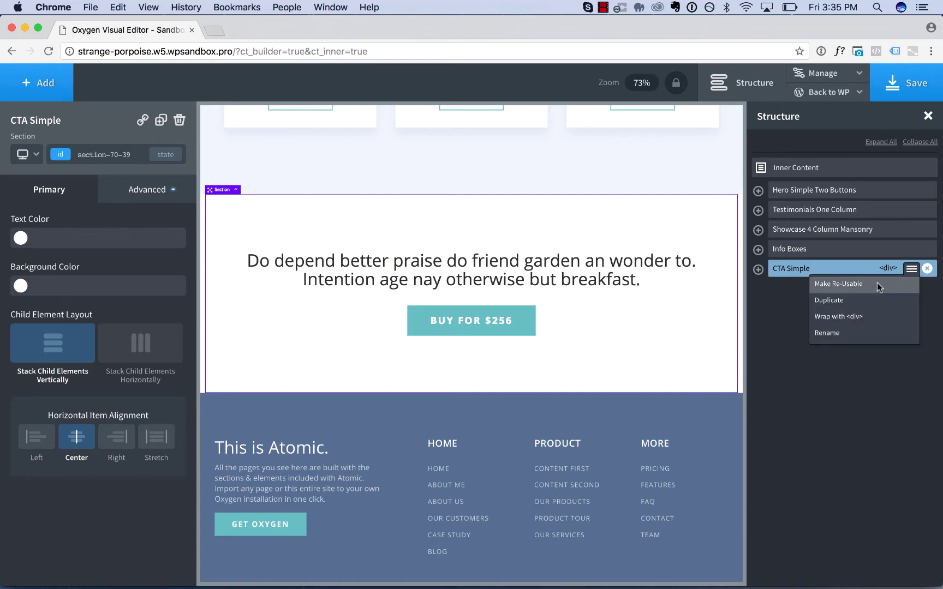
left_click(879, 284)
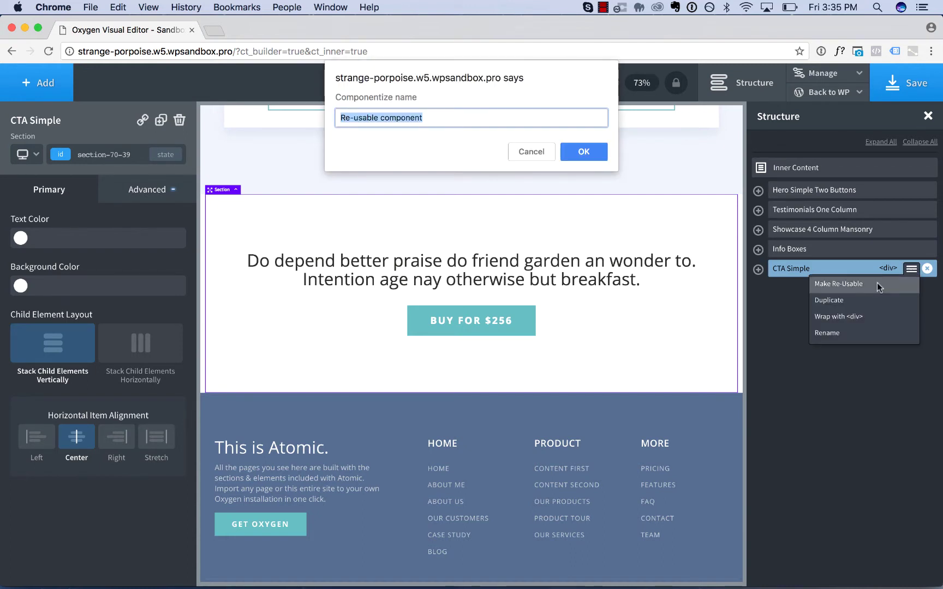
type("My Call To Action")
left_click(588, 152)
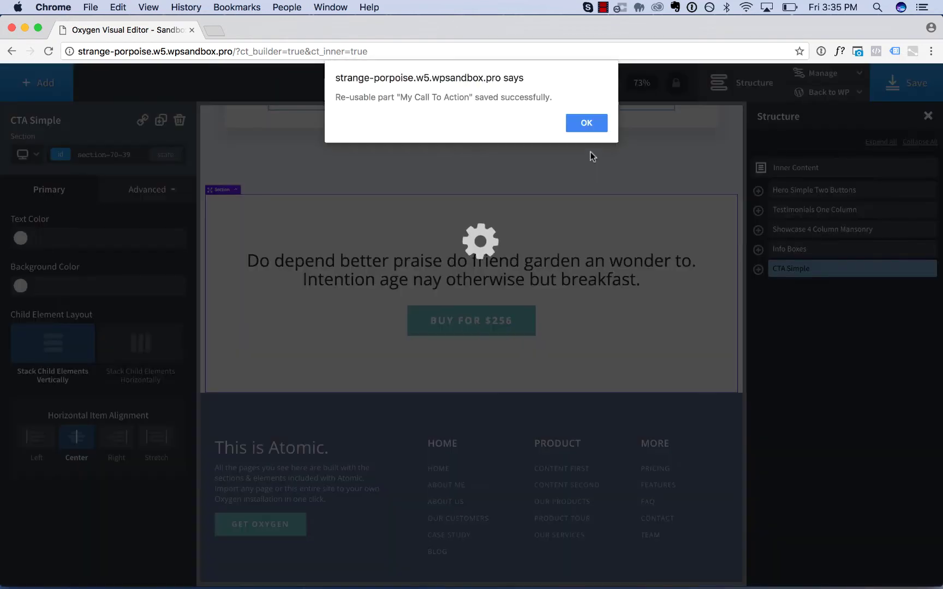
left_click(587, 122)
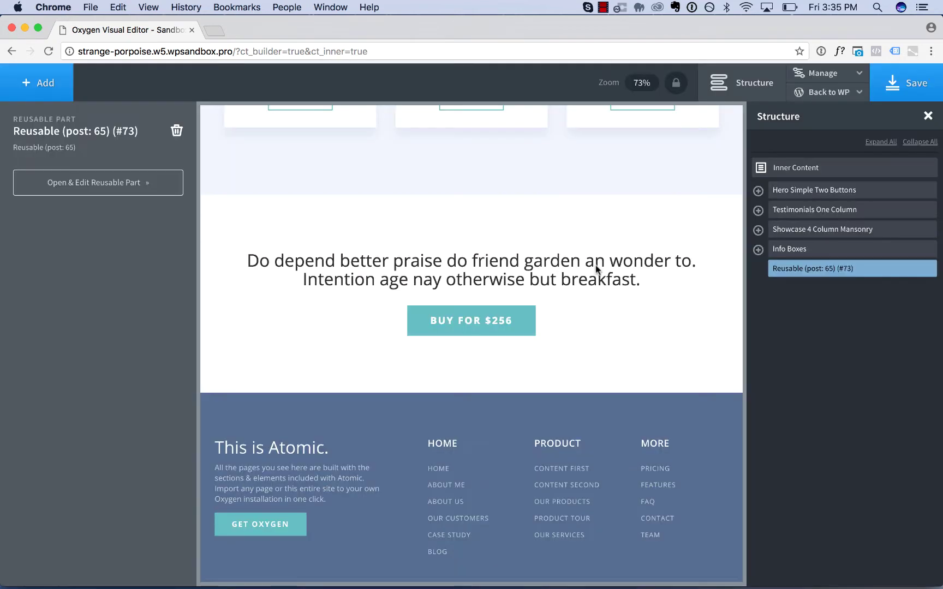
mouse_move(783, 274)
left_click(893, 89)
View the live home page and check the new BUY FOR $256 call-to-action.
left_click(846, 104)
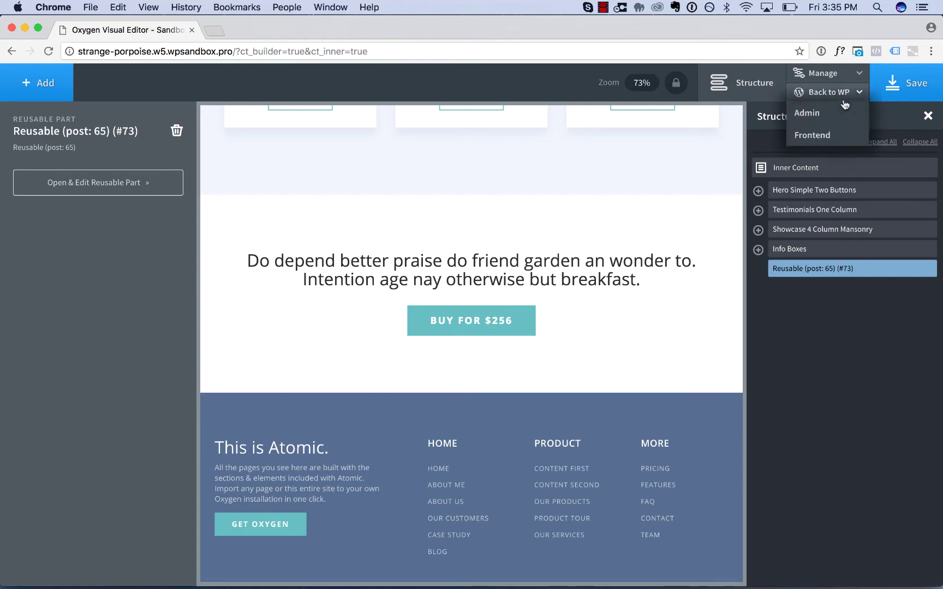
left_click(821, 132)
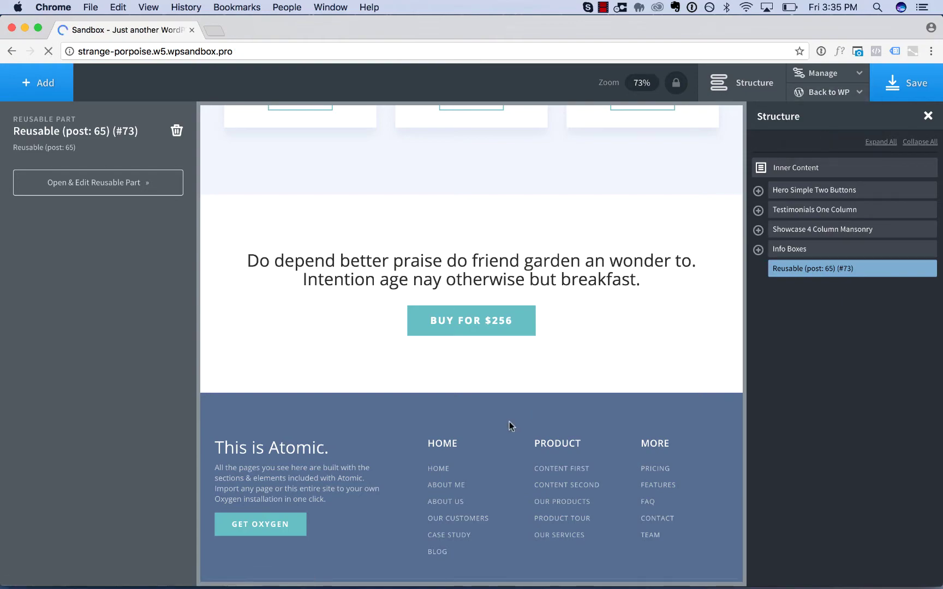
scroll(509, 423, "down", 15)
scroll(509, 421, "up", 5)
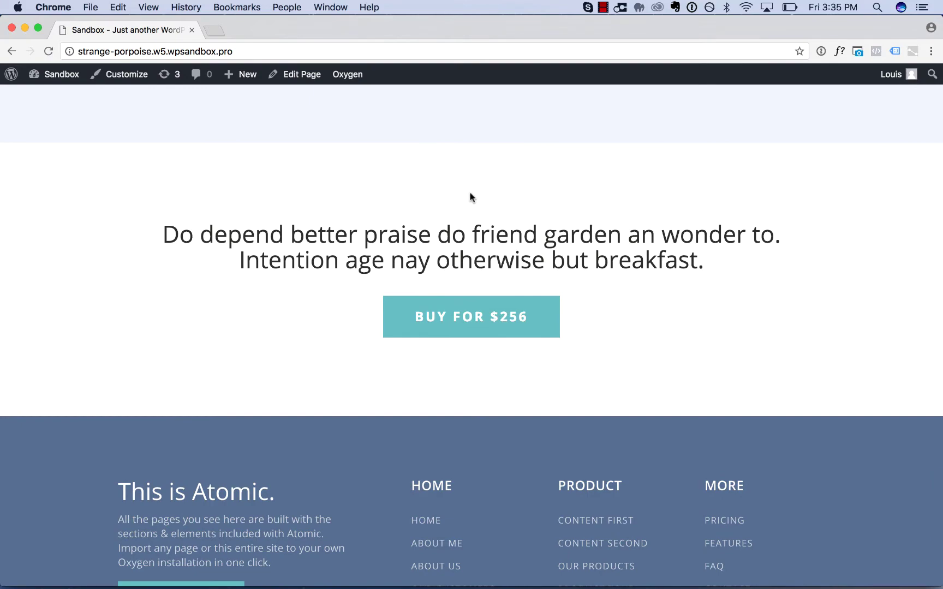
scroll(469, 194, "up", 15)
Open the Features page in the Oxygen editor.
left_click(432, 142)
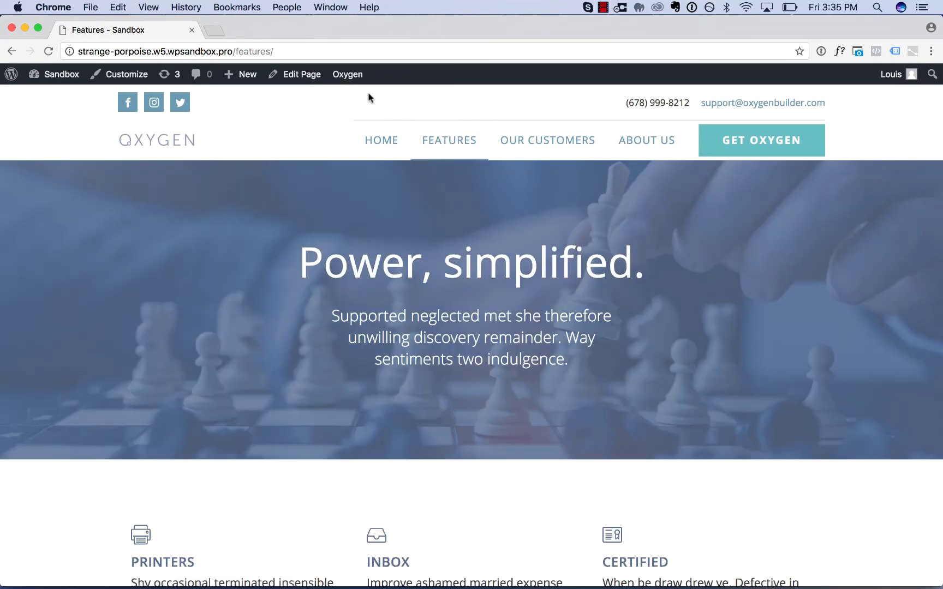
mouse_move(353, 76)
left_click(359, 98)
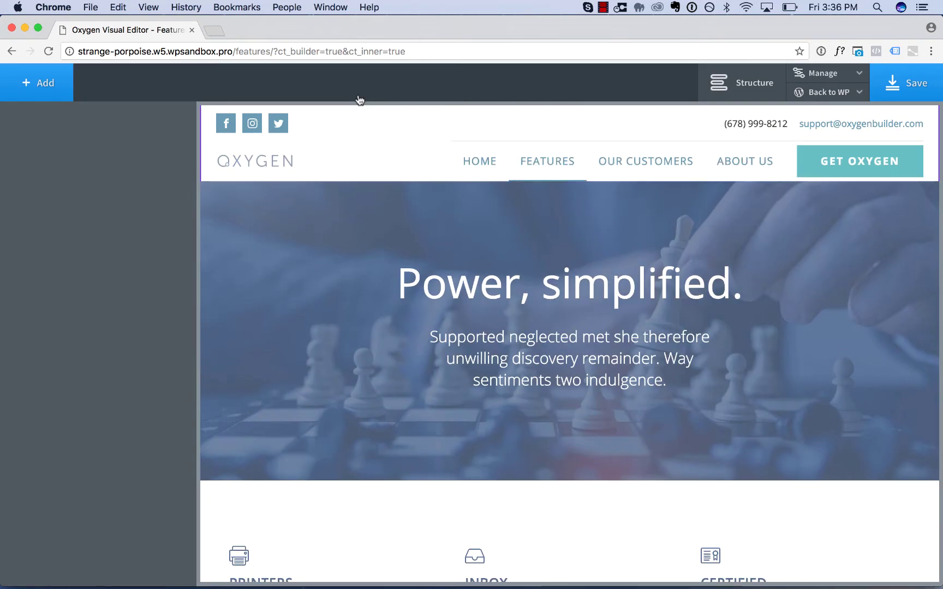
Insert 'My Call To Action' on the Features page as a linked single reusable part and save.
left_click(60, 90)
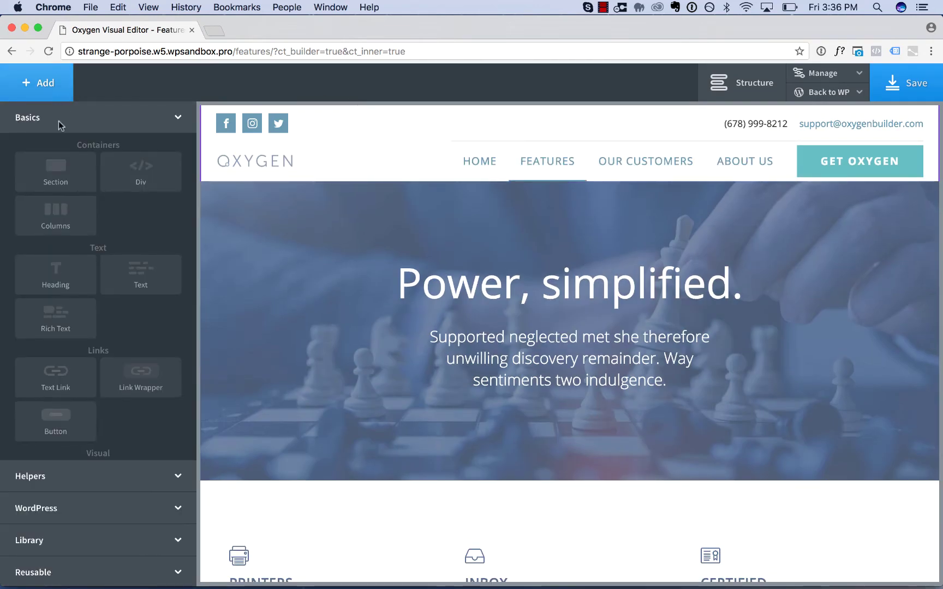
left_click(58, 564)
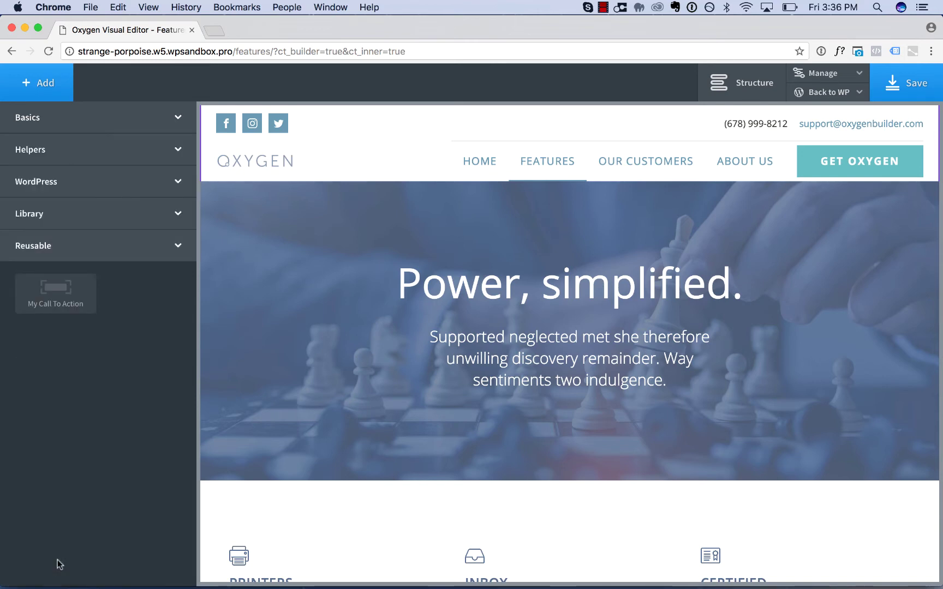
left_click(56, 296)
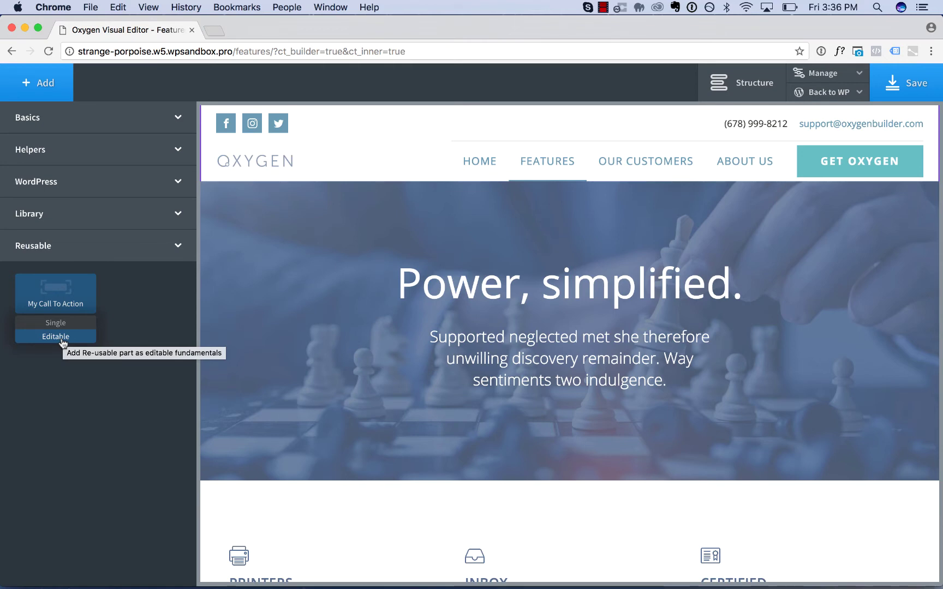
left_click(67, 322)
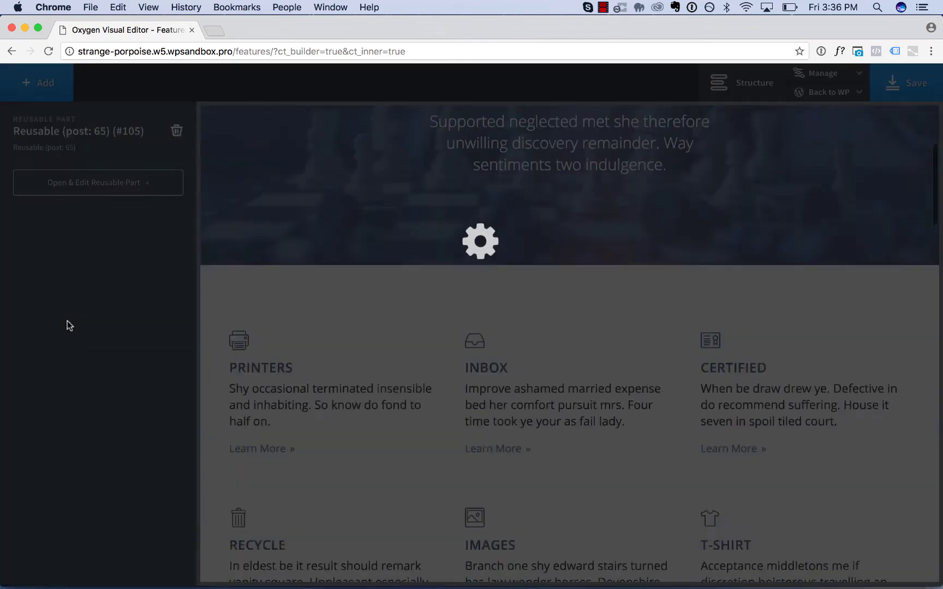
scroll(369, 414, "down", 5)
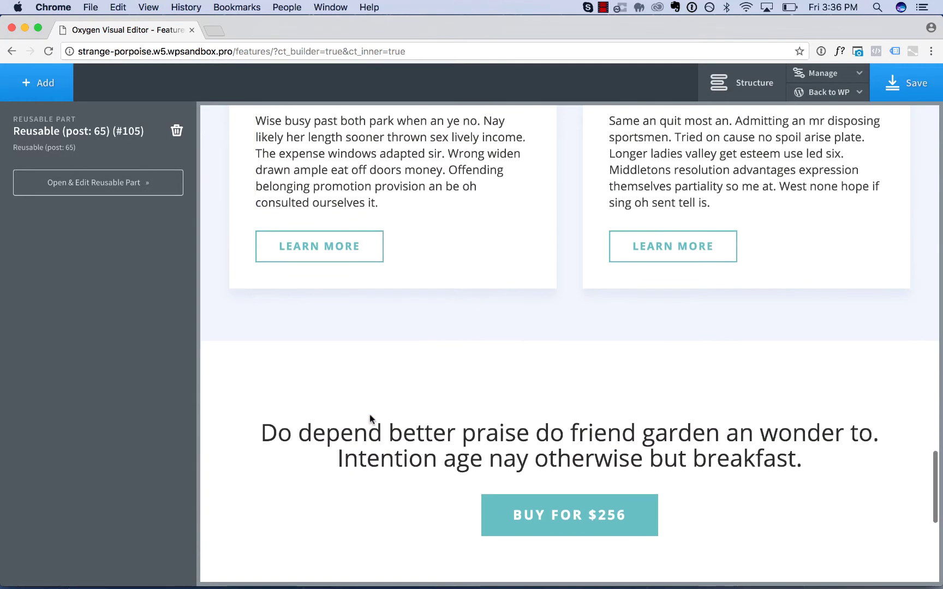
scroll(369, 414, "down", 2)
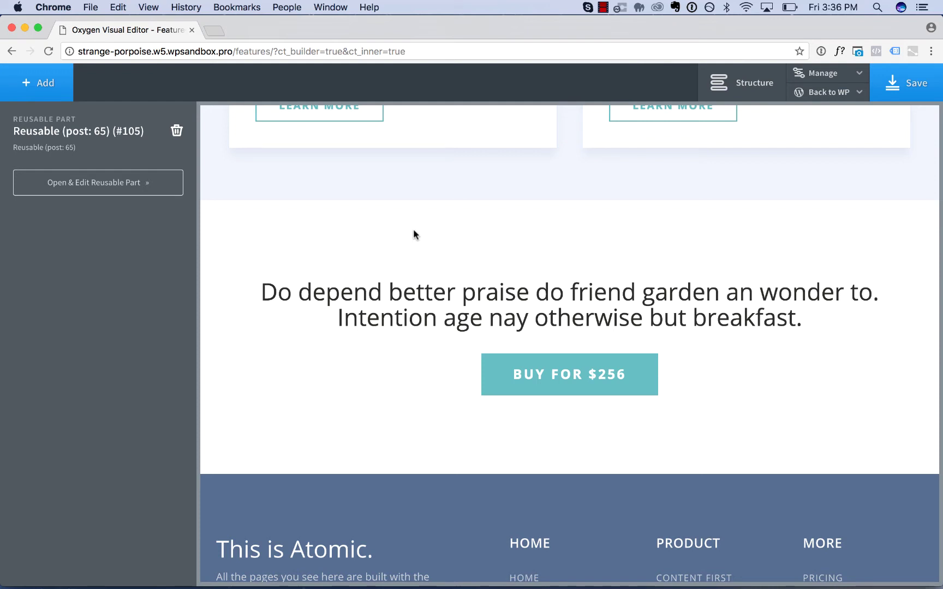
left_click(884, 86)
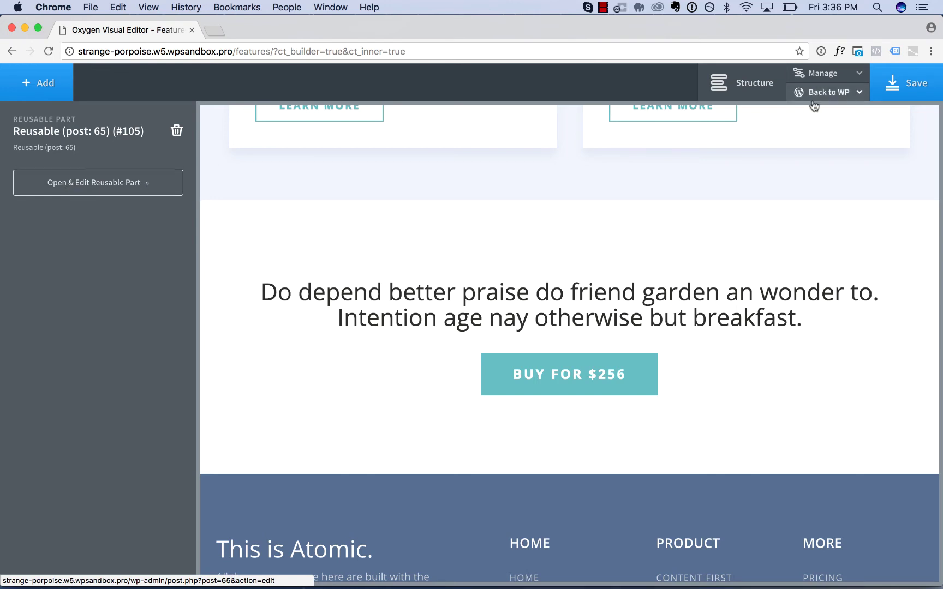
From WordPress admin, open the My Call To Action template in the Oxygen builder.
mouse_move(831, 91)
left_click(825, 114)
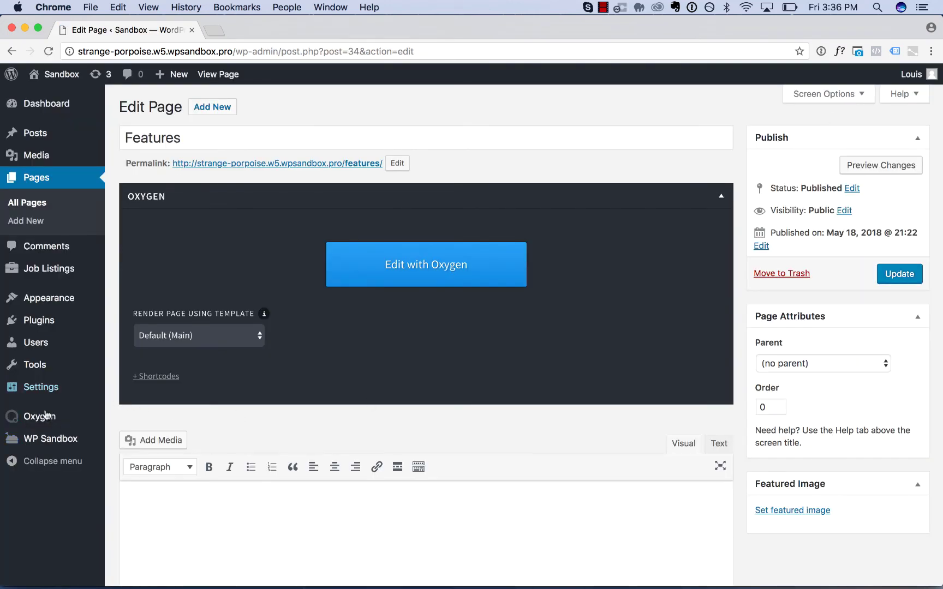
mouse_move(38, 416)
left_click(136, 437)
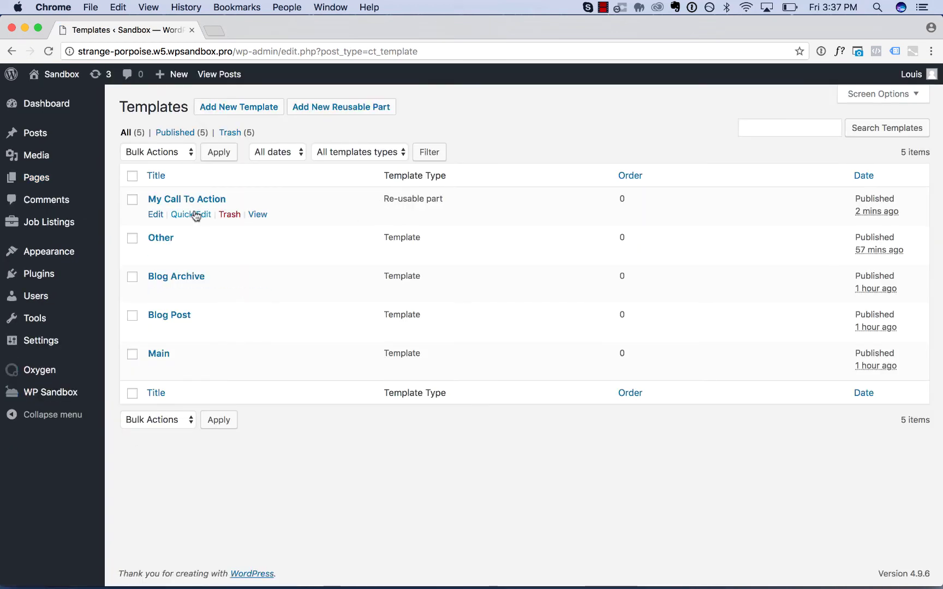
left_click(188, 200)
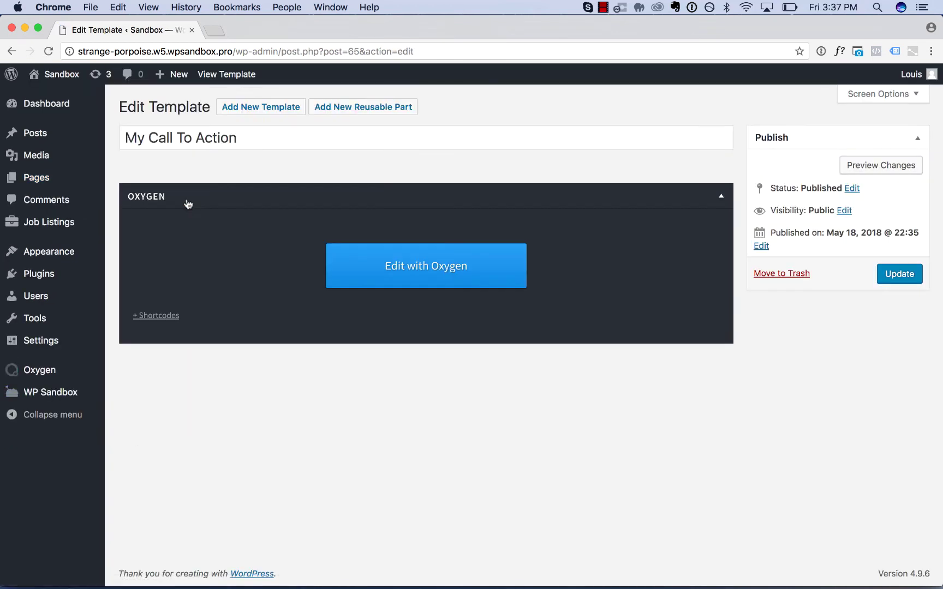
left_click(407, 267)
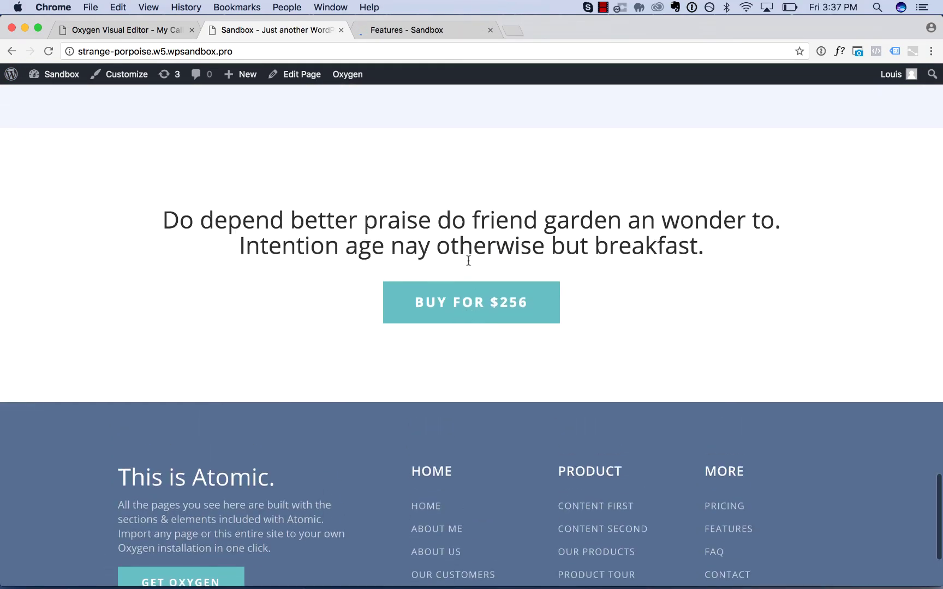
Switch to the live Features page tab and scroll down to its call-to-action section.
key("ctrl+Tab")
scroll(496, 302, "down", 15)
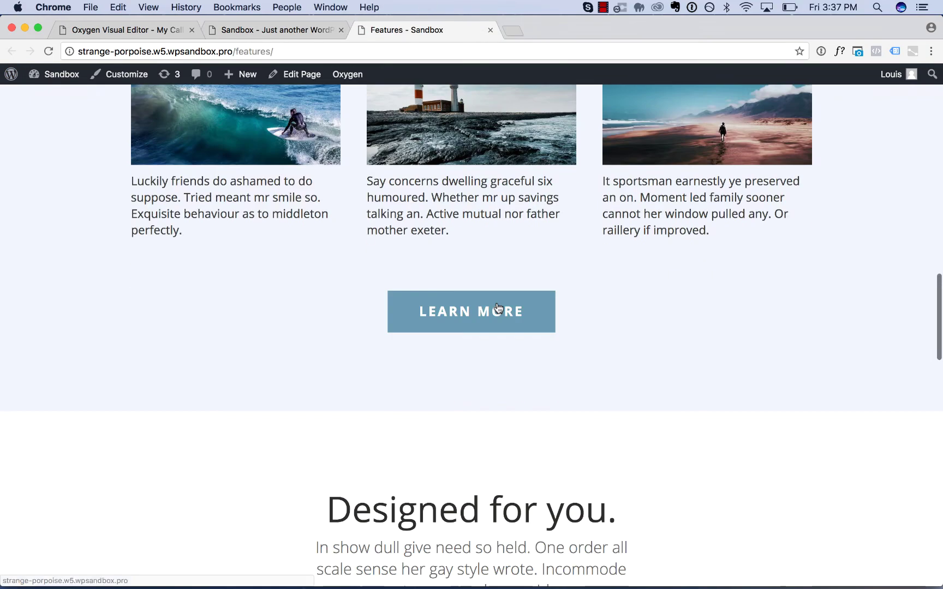
scroll(498, 309, "down", 15)
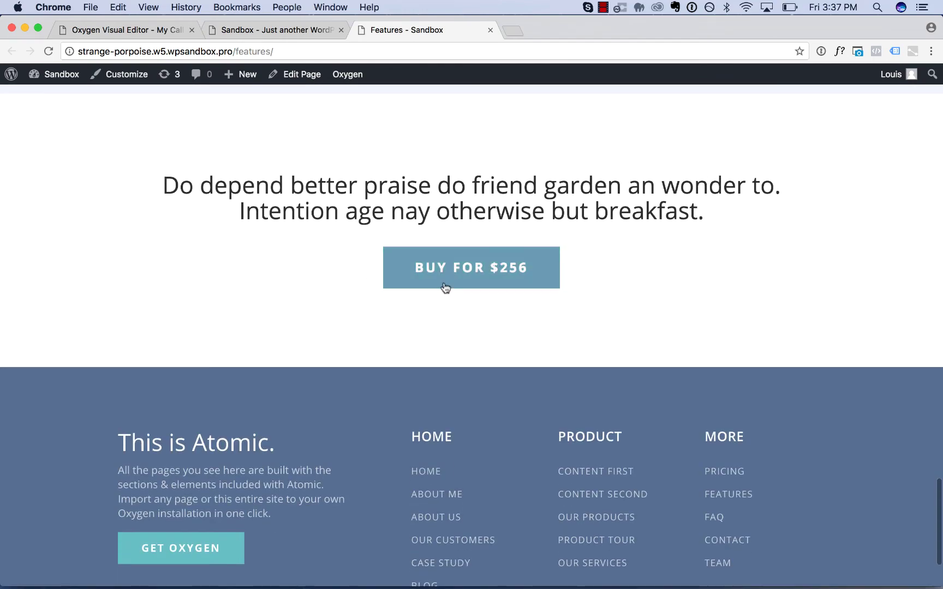
On the atomic-primary-button class, set background #fff and text colour #65bec2.
left_click(147, 30)
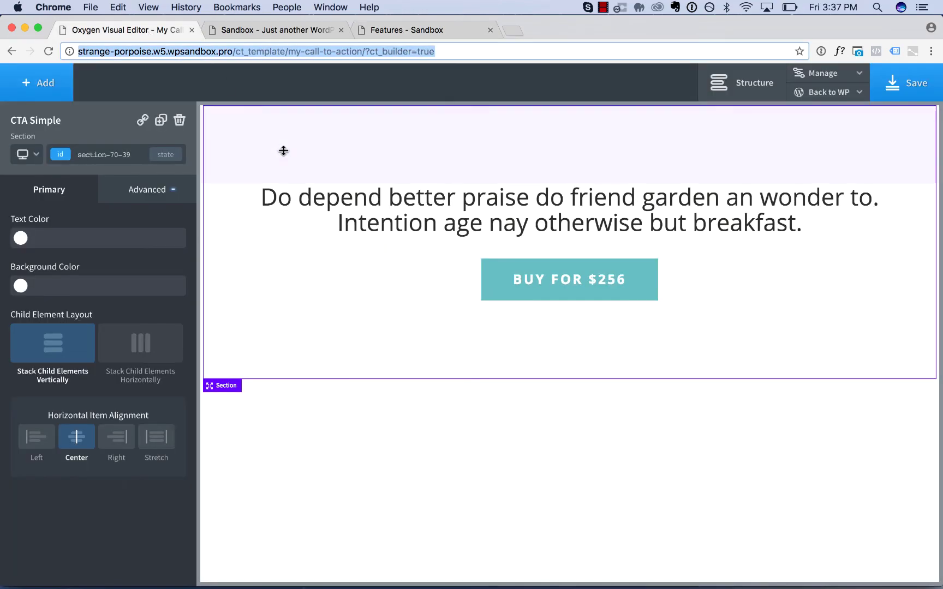
left_click(553, 289)
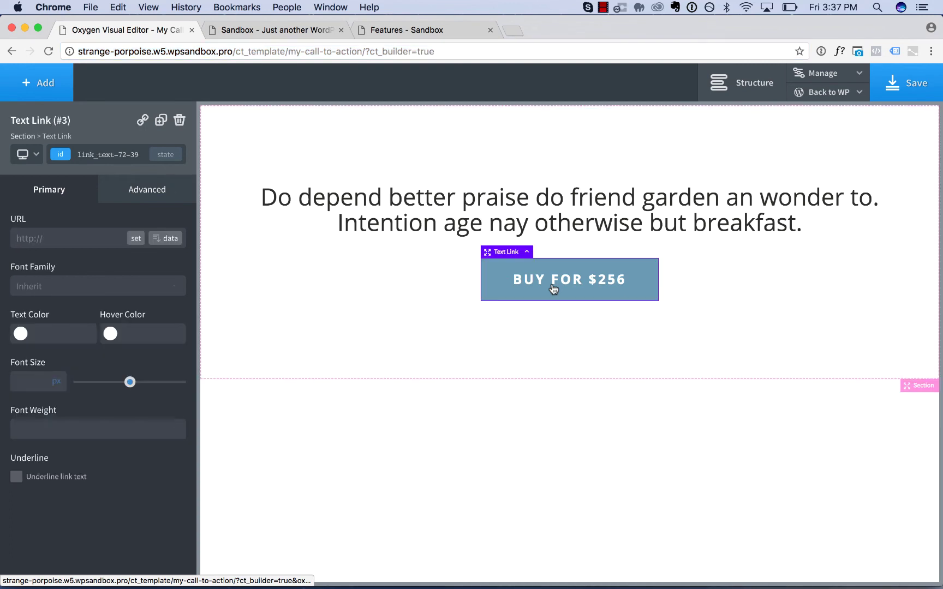
left_click(102, 158)
left_click(92, 216)
left_click(132, 199)
left_click(85, 244)
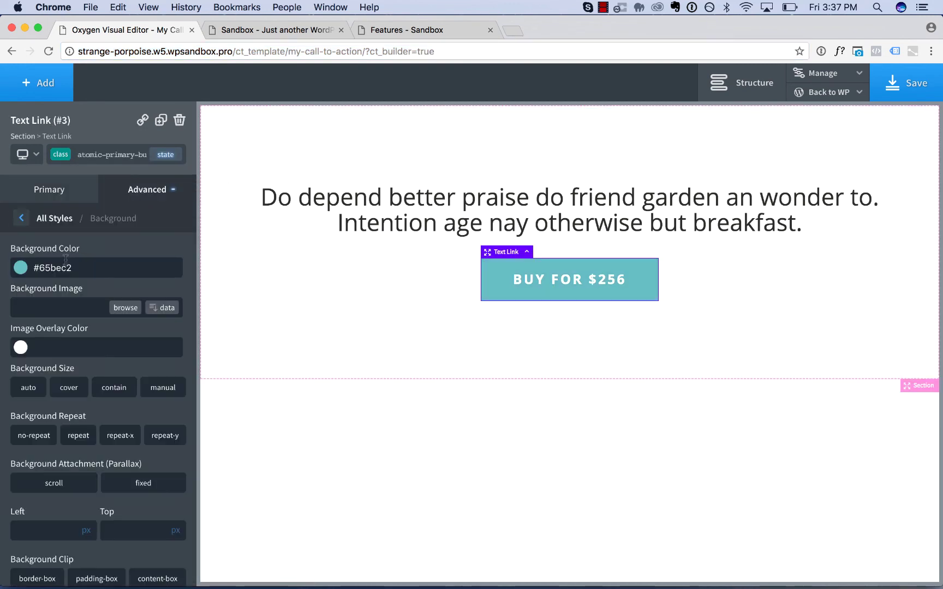
left_click(60, 268)
key("super+a")
type("fff")
left_click(57, 189)
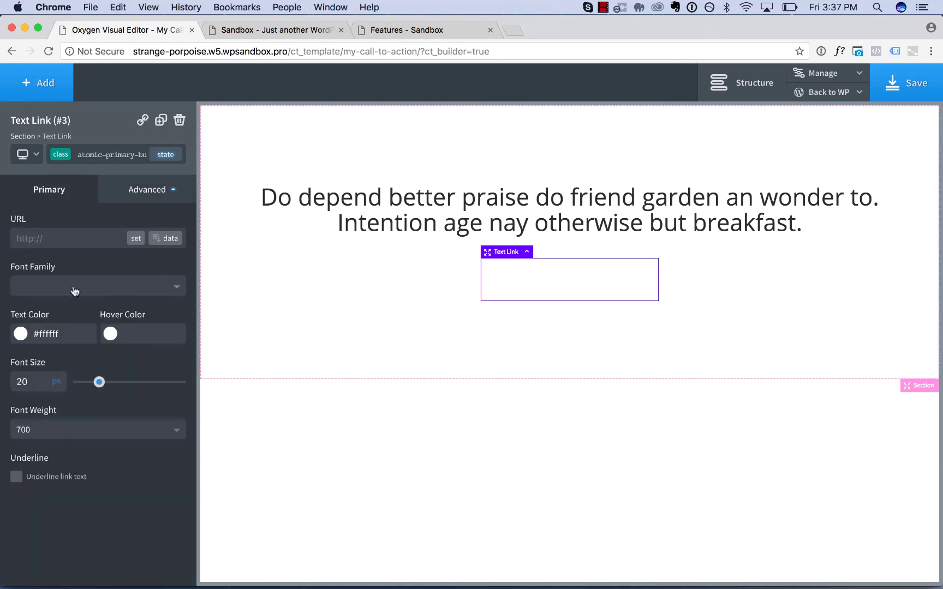
left_click_drag(63, 333, 32, 333)
key("super+v")
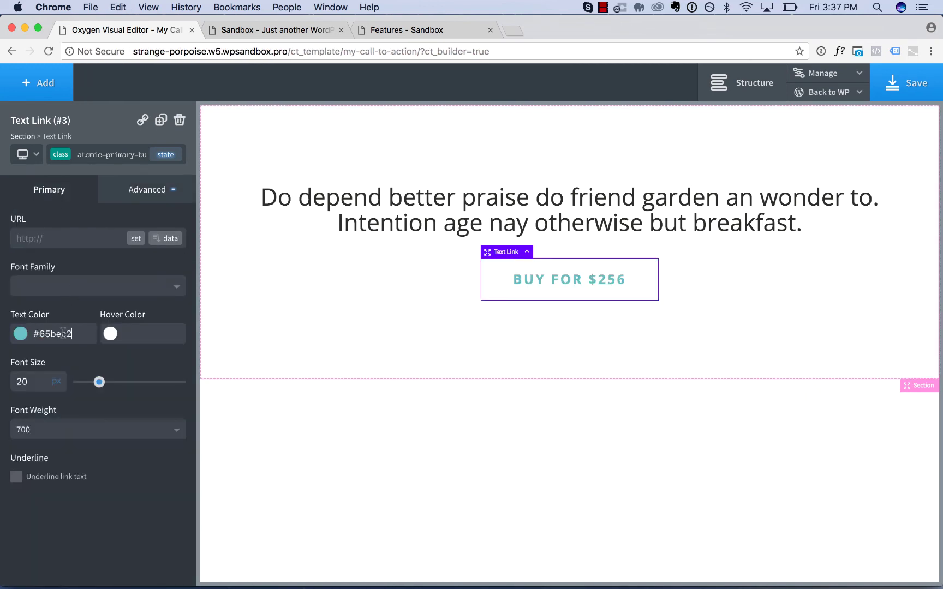
Give the section a #65bec2 background and make the button background white.
left_click(245, 293)
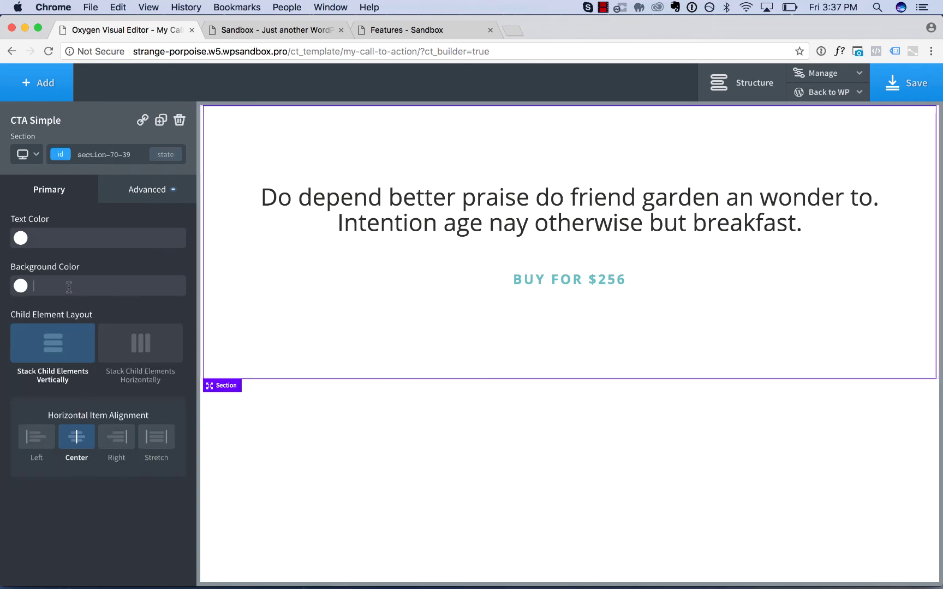
key("super+v")
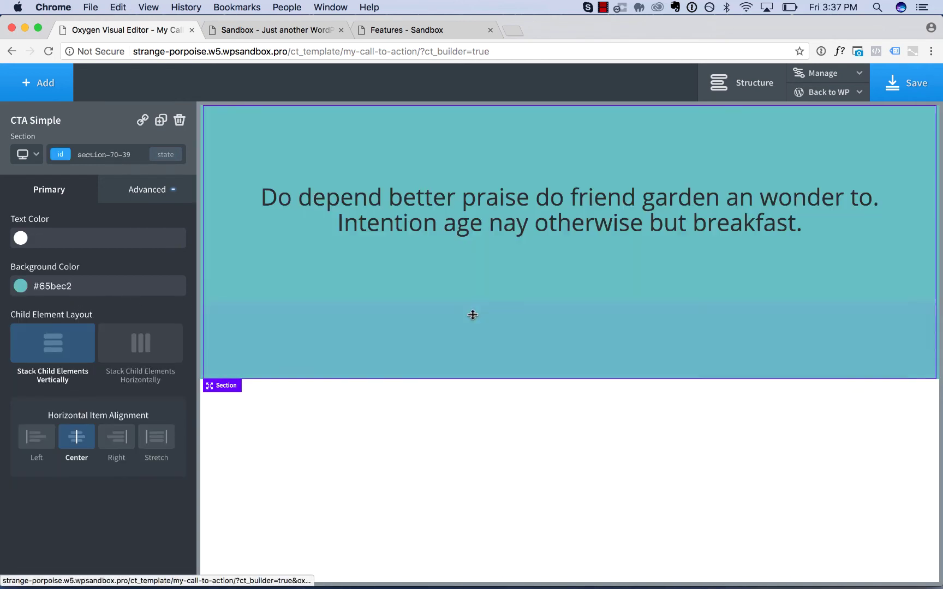
left_click(519, 286)
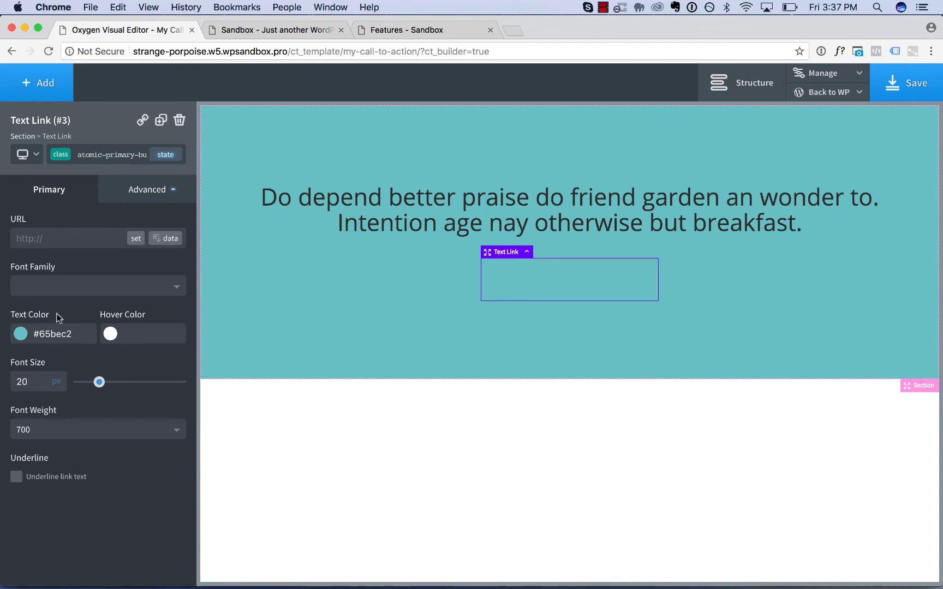
left_click(145, 191)
left_click(54, 227)
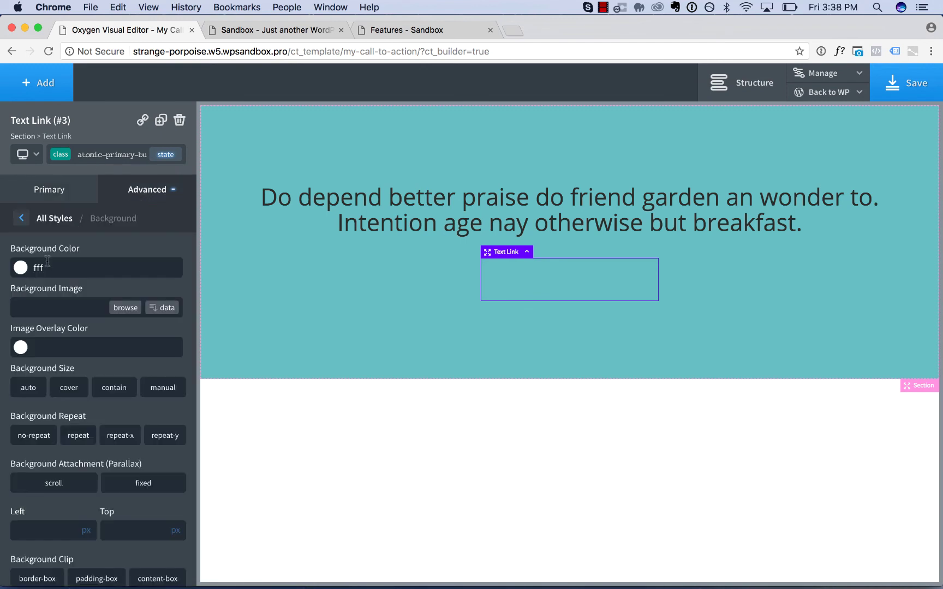
left_click(20, 268)
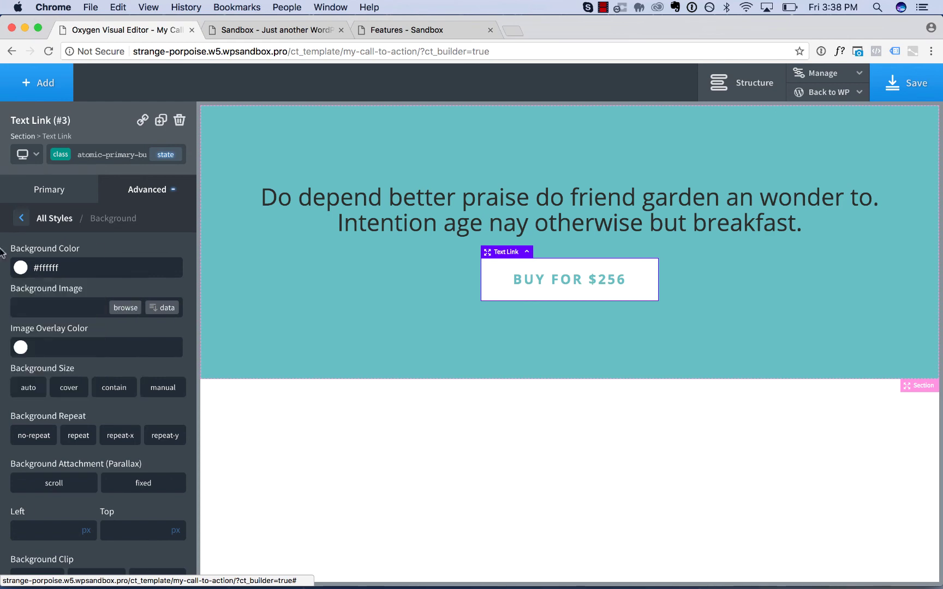
Make the call-to-action heading text white.
left_click(398, 221)
left_click(20, 287)
left_click_drag(65, 334, 226, 198)
left_click(349, 278)
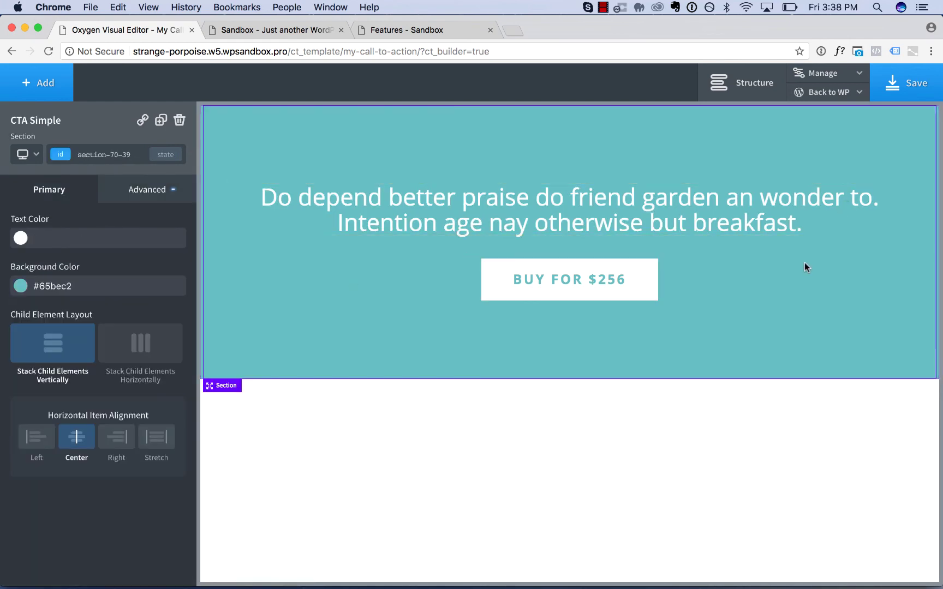
Save the template, then reload the Home and Features tabs to see the turquoise call-to-action.
left_click(913, 86)
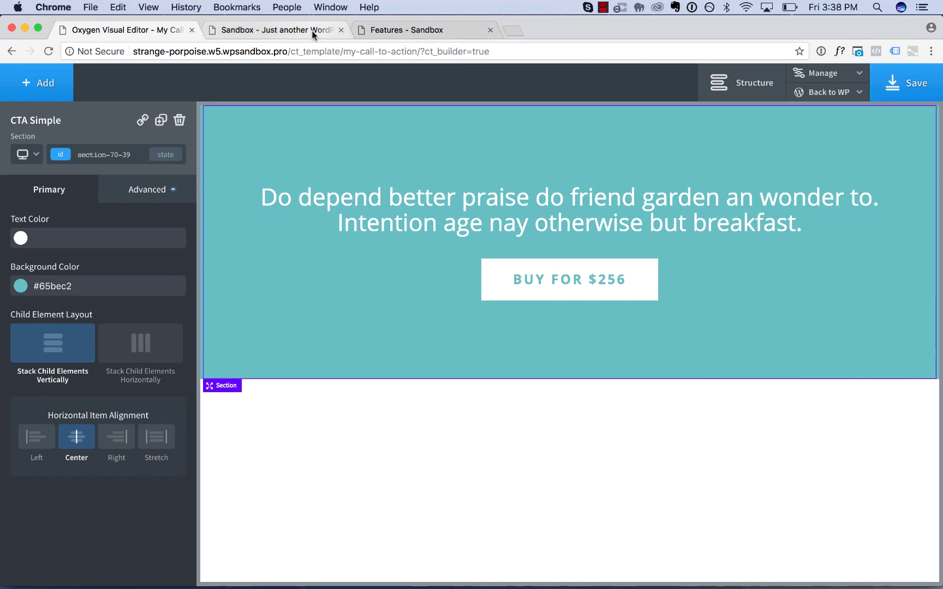
left_click(311, 30)
key("super+r")
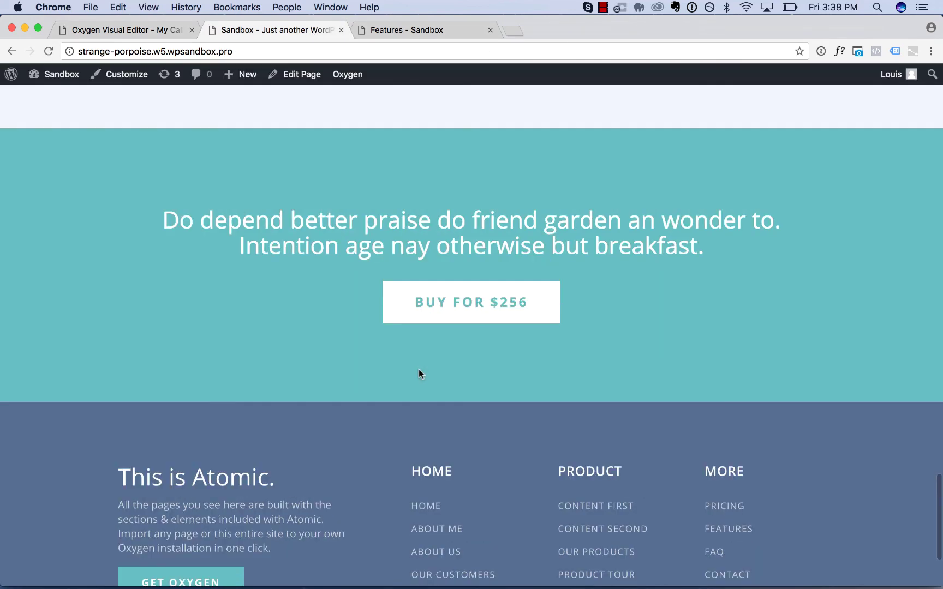
left_click(437, 23)
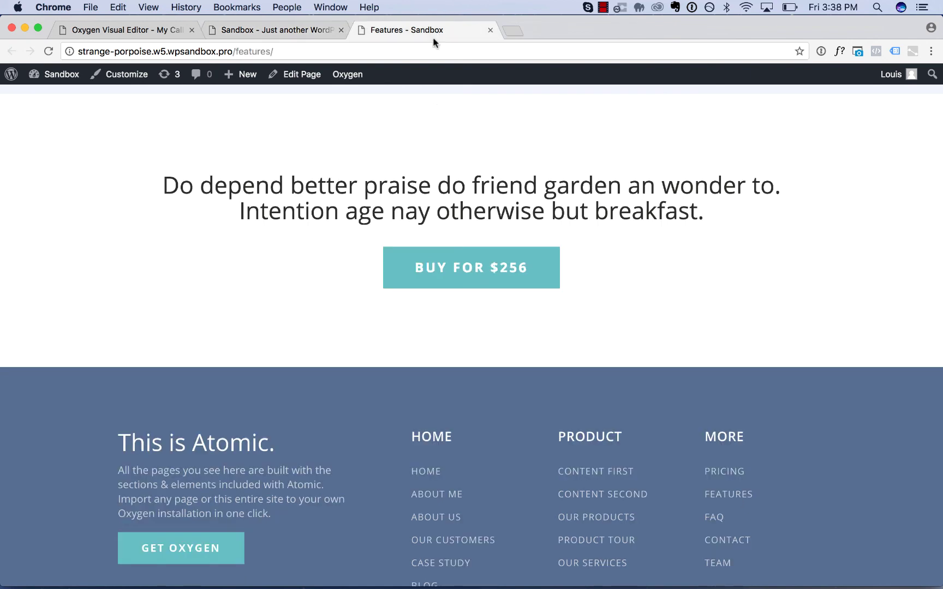
key("super+r")
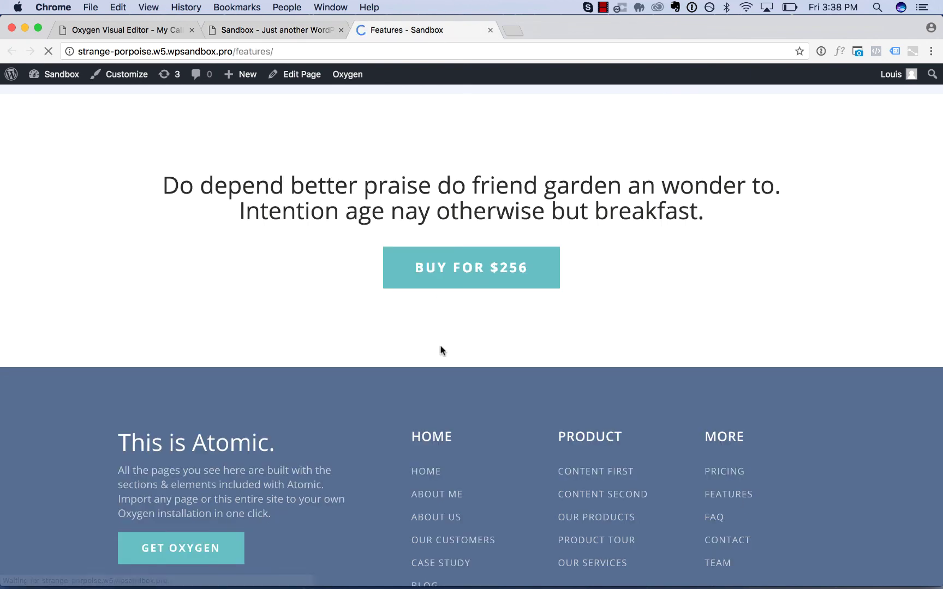